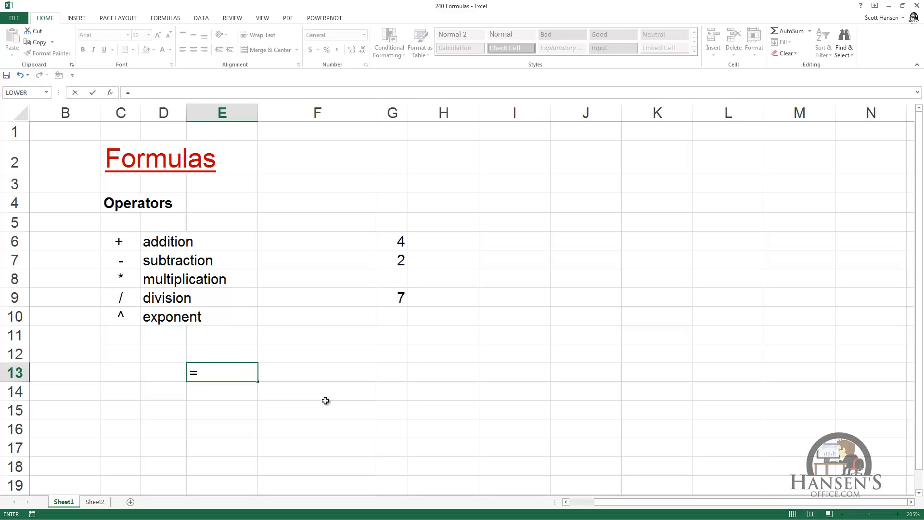
Complete the formula =G6+G7 in cell E13 and enter =G6+G7+G9 in the adjacent cell F13.
text(G6+G7)
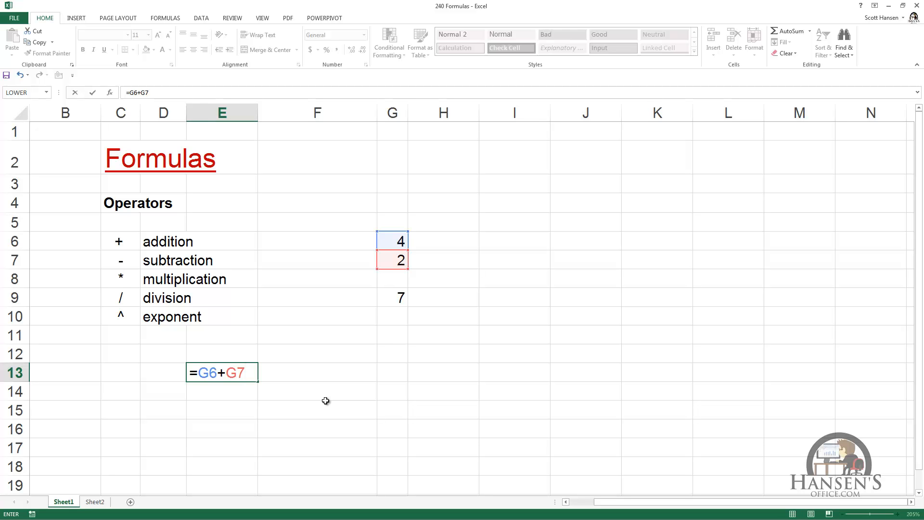
key(ctrl+Return)
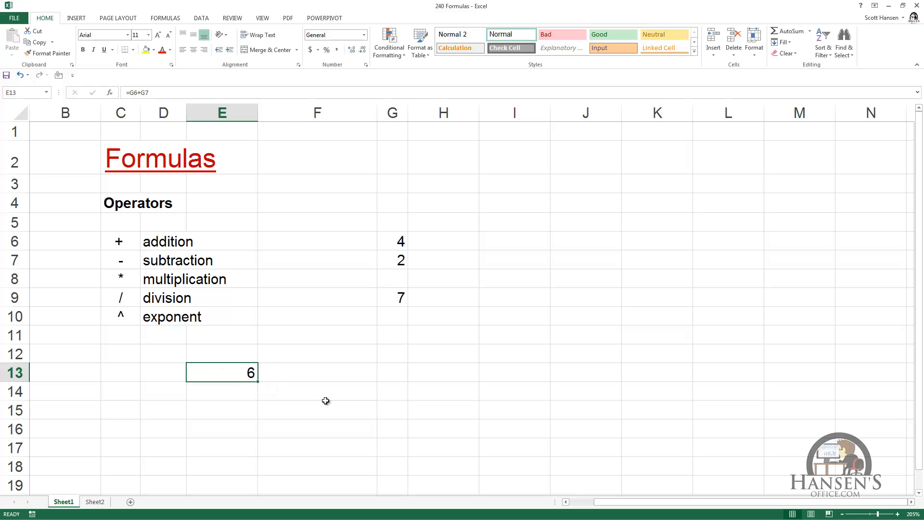
key(Right)
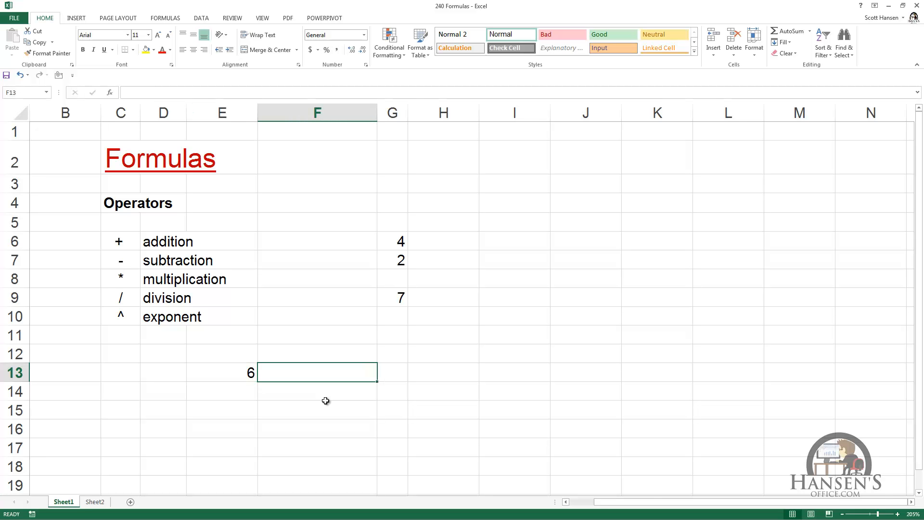
click(170, 93)
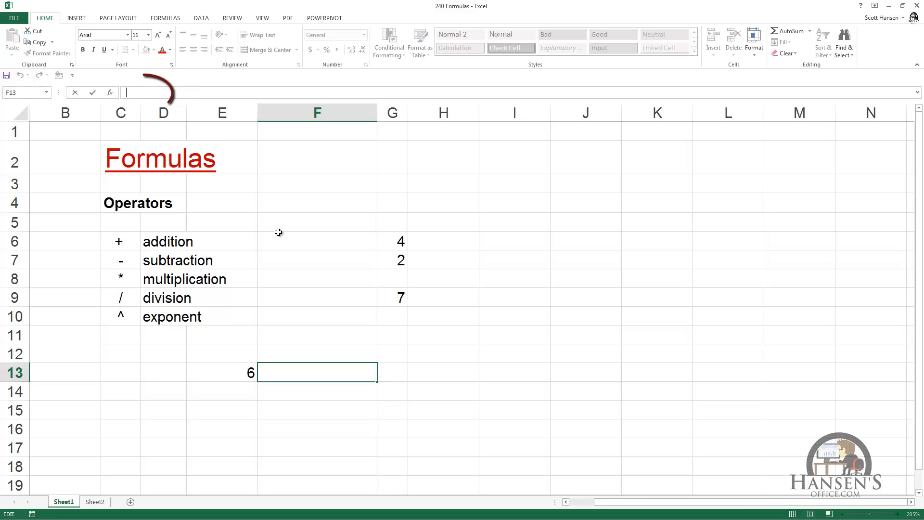
text(=)
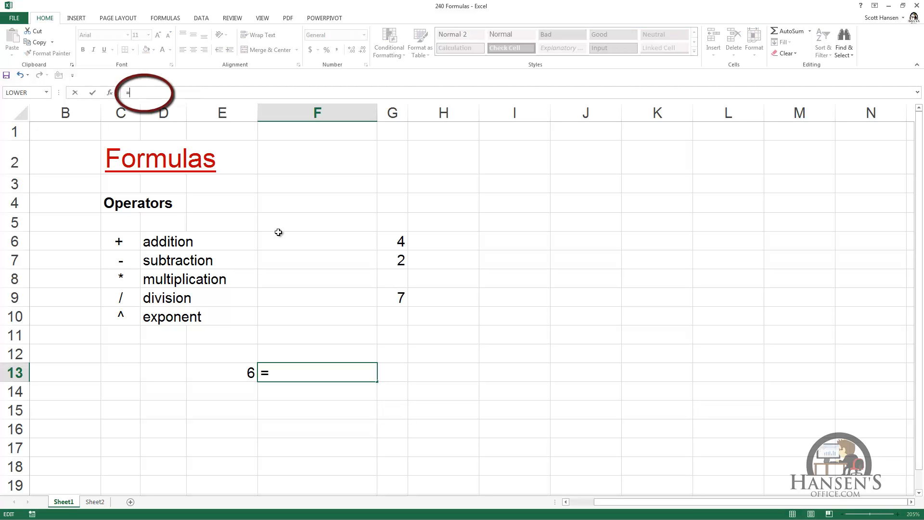
text(G6)
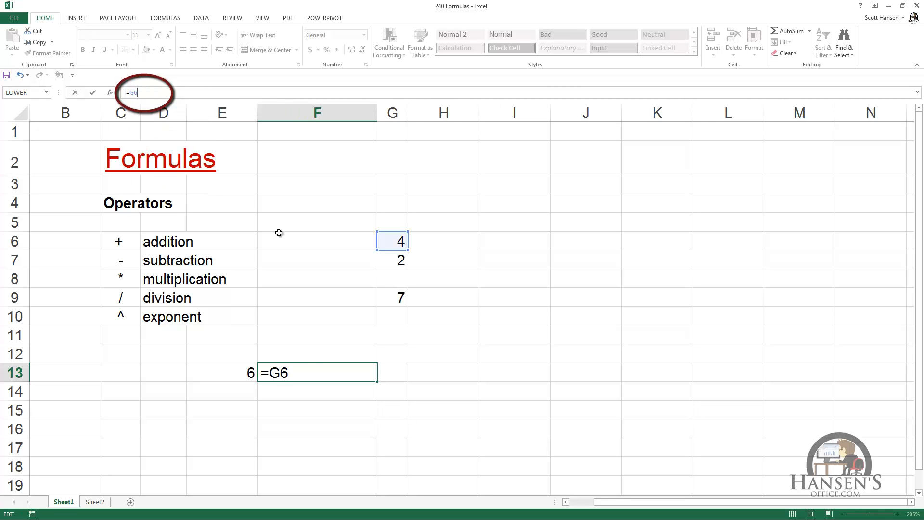
text(+G7+)
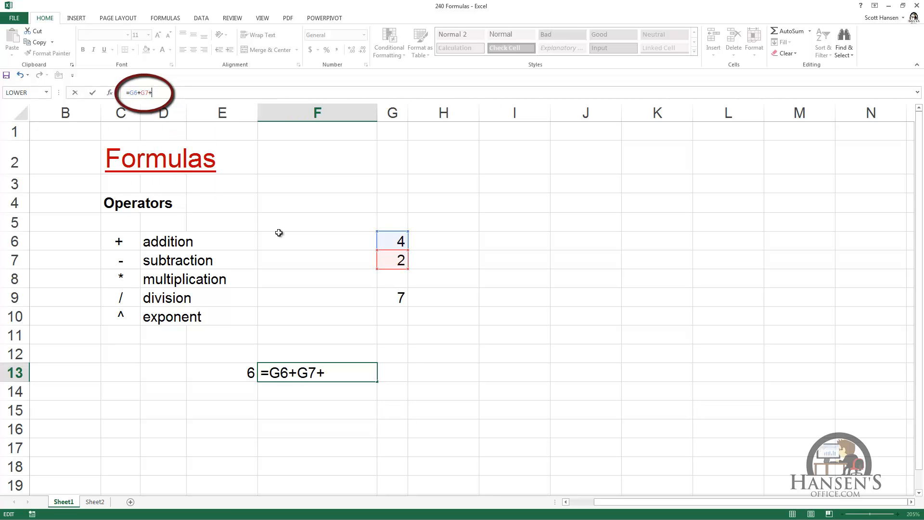
text(G9)
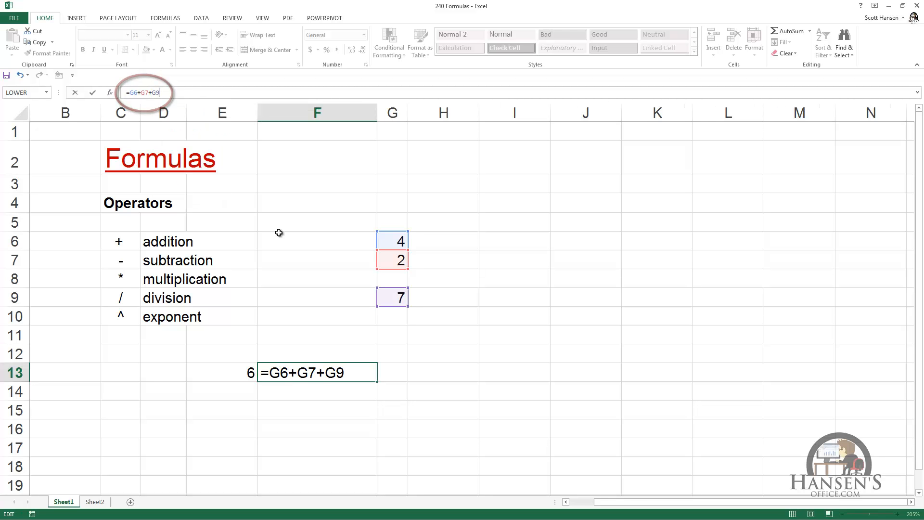
key(ctrl+Return)
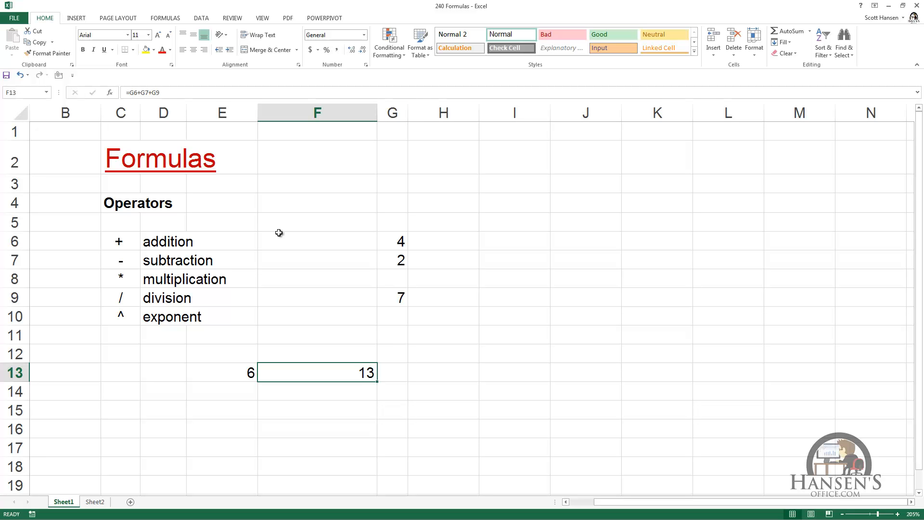
Enter a subtraction formula in cell F14 that takes G7 away from G6 (=G6-G7).
key(Down)
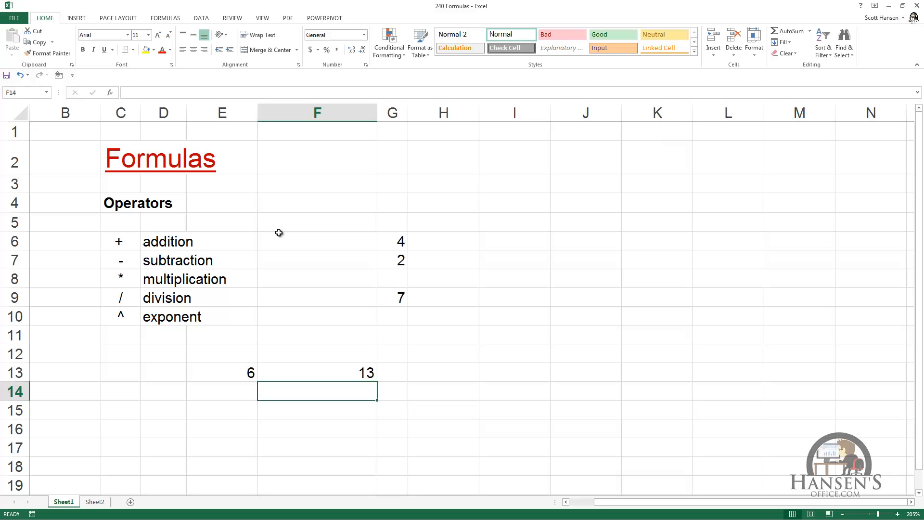
text(=)
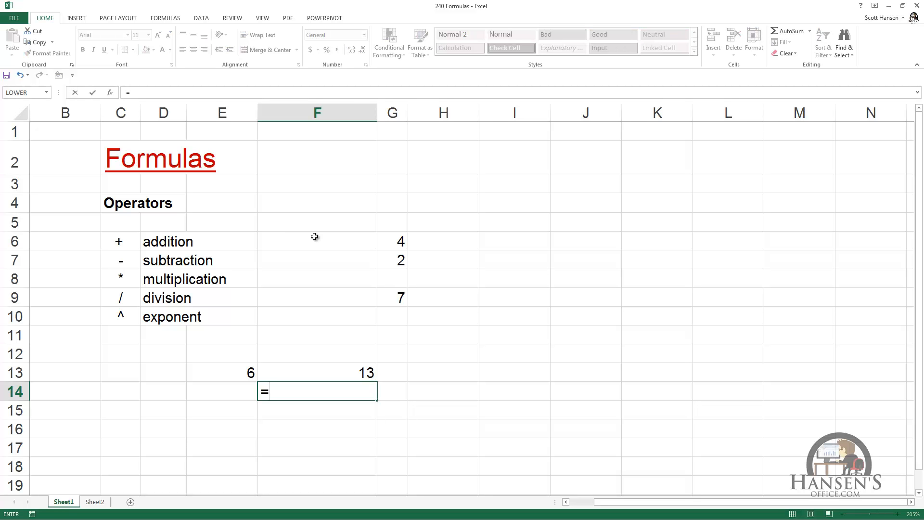
click(390, 243)
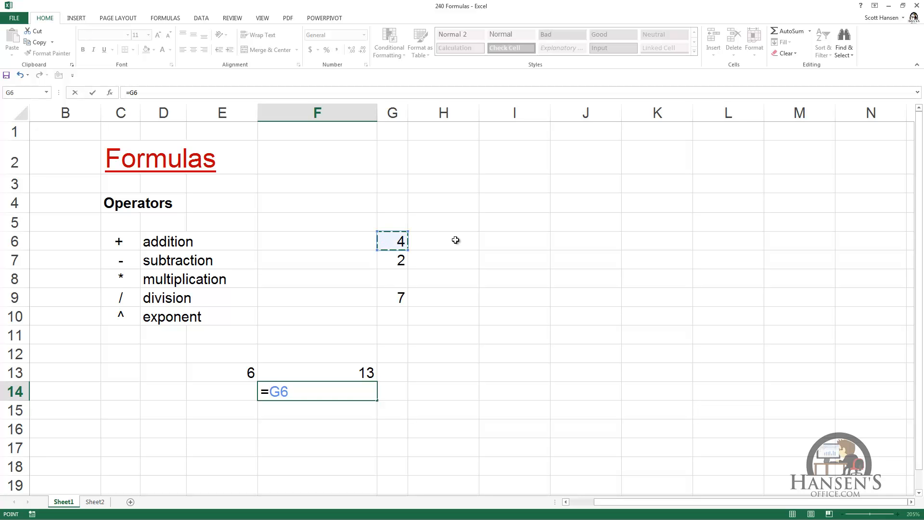
text(-)
click(402, 260)
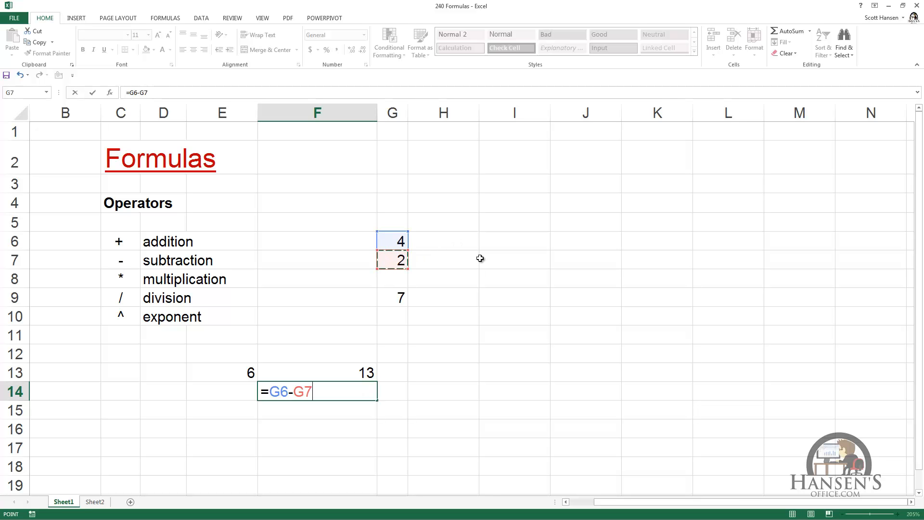
key(ctrl+Return)
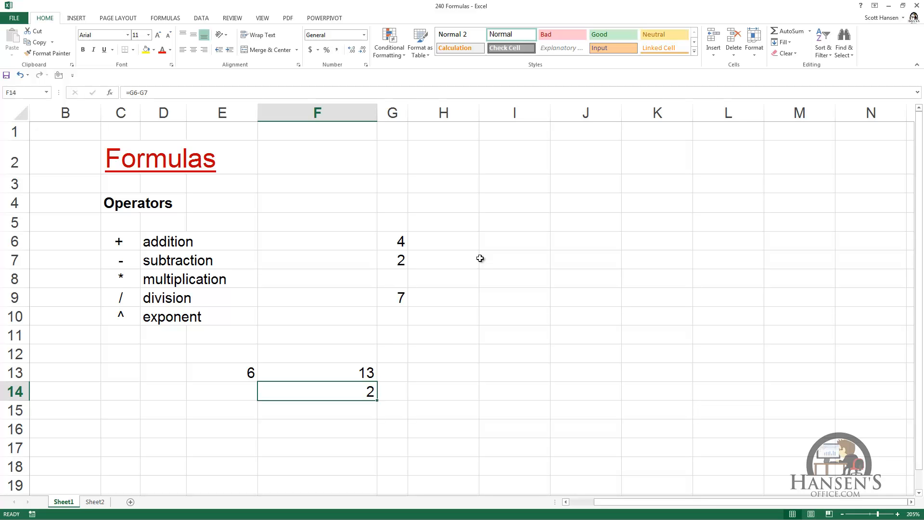
Change the value in cell G6 to 10 so the dependent formulas recalculate.
click(399, 242)
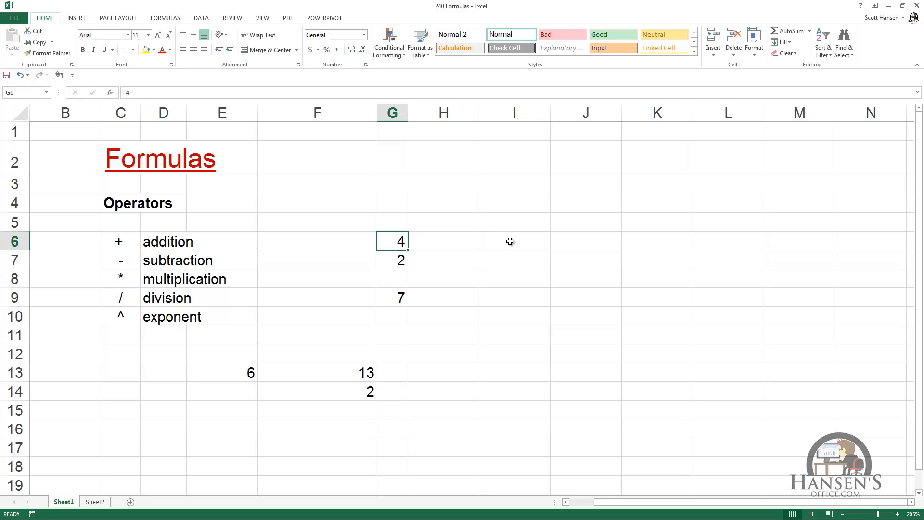
text(10)
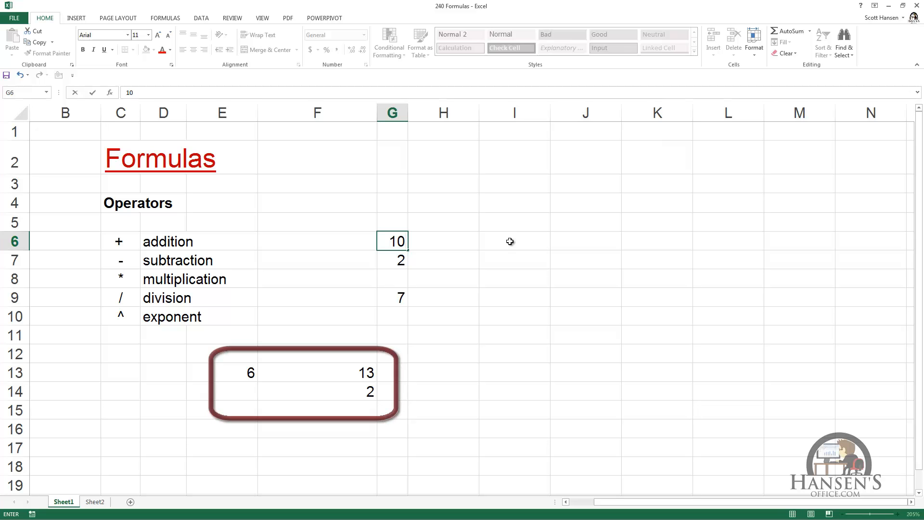
key(ctrl+Return)
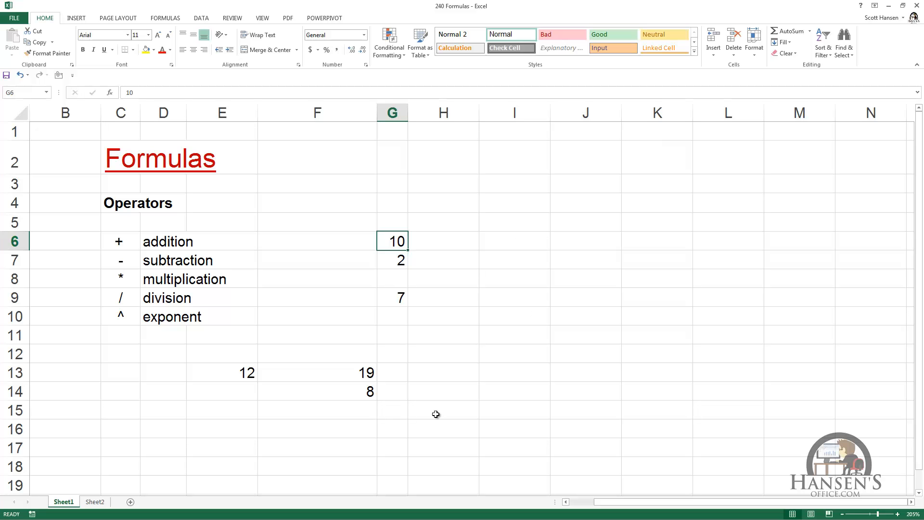
Enter a multiplication formula in cell F15 that multiplies G6 by G7 (=G6*G7).
click(330, 414)
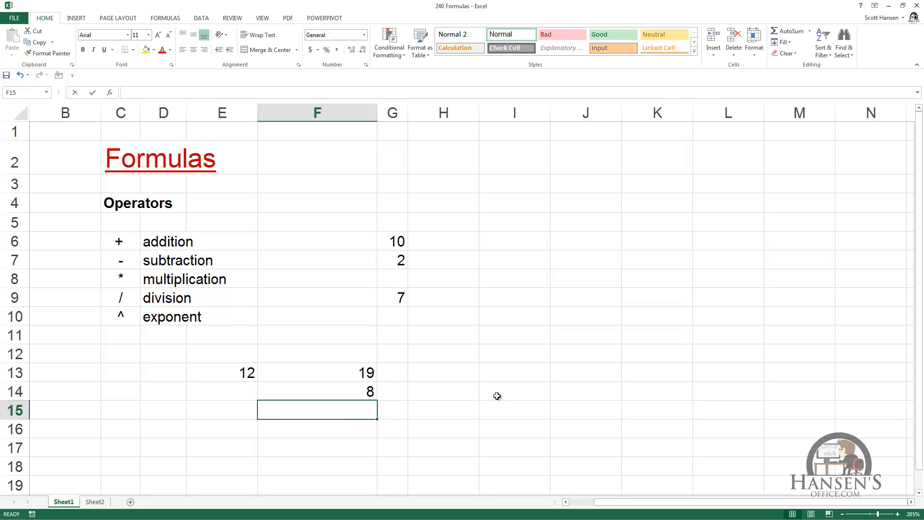
text(=)
key(Up)
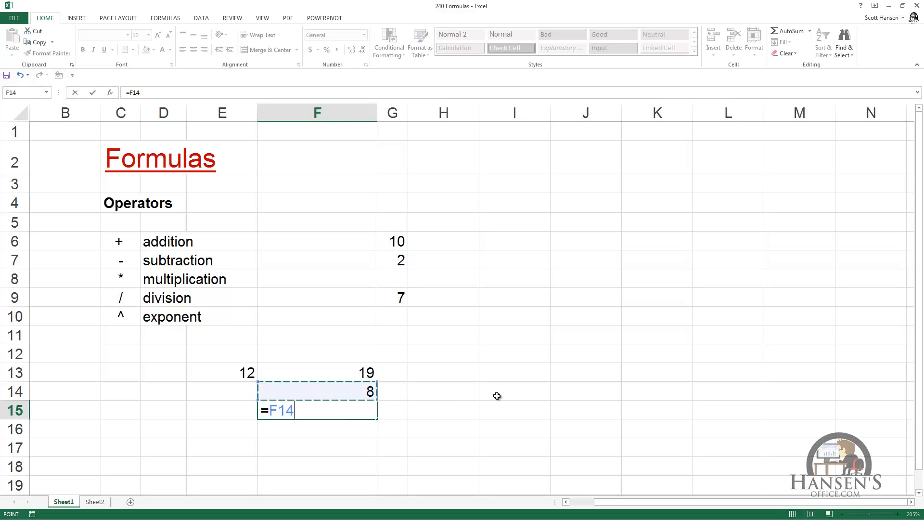
key(Up)
key(Up)
key(Up)
key(Up)
key(Up)
key(Up)
key(Up)
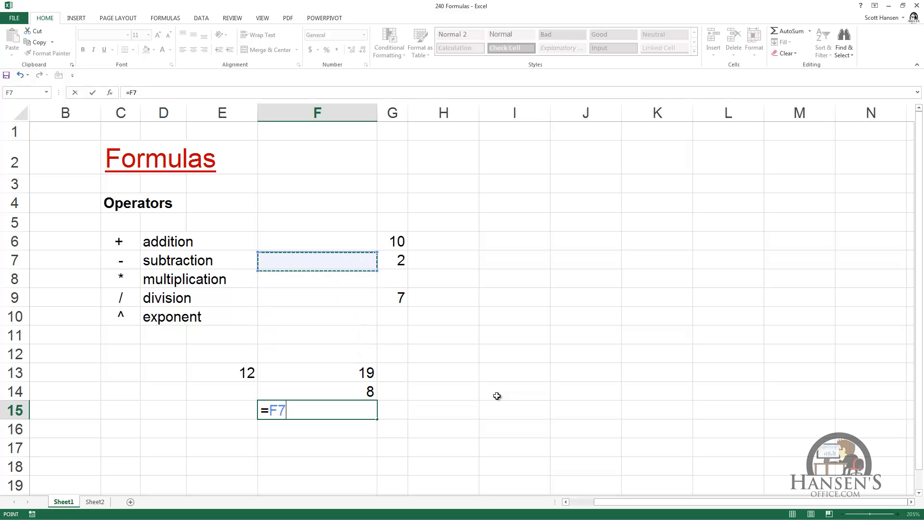
key(Up)
key(Right)
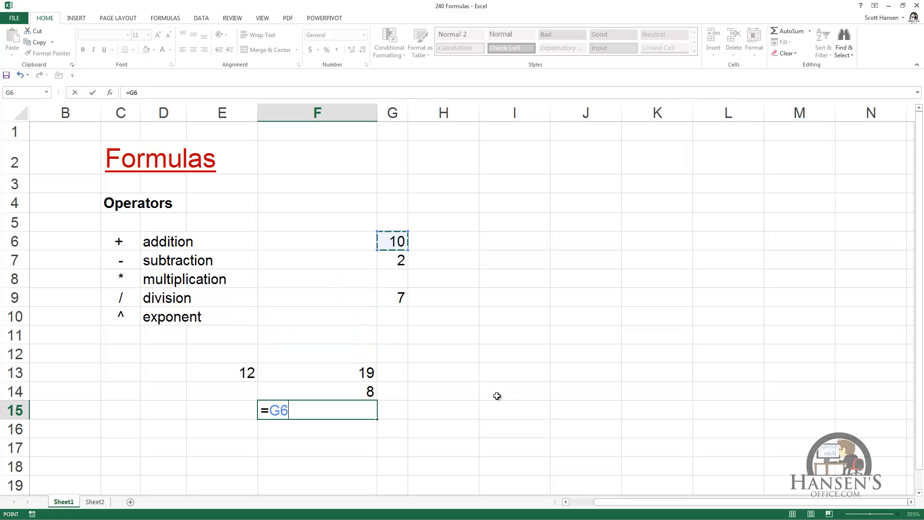
text(*)
key(Up)
key(Up)
key(Up)
key(Up)
key(Up)
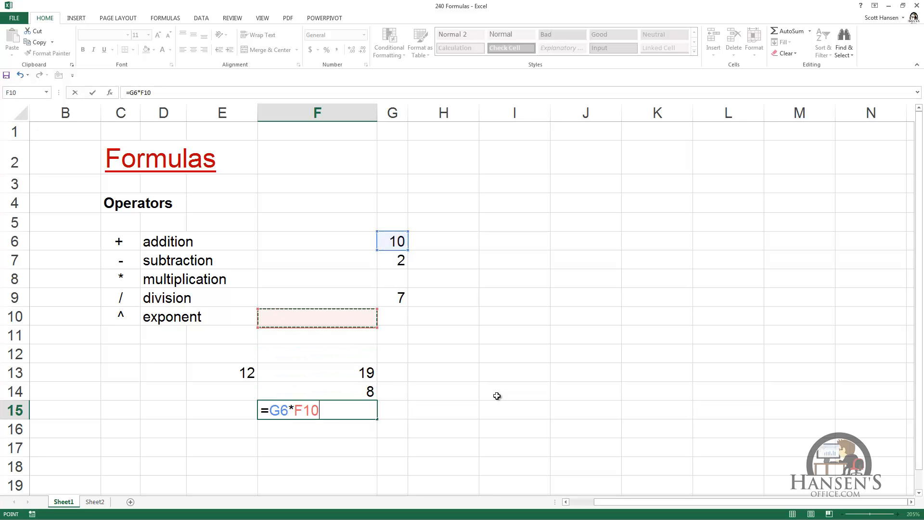
key(Up)
key(Up)
key(Up)
key(Right)
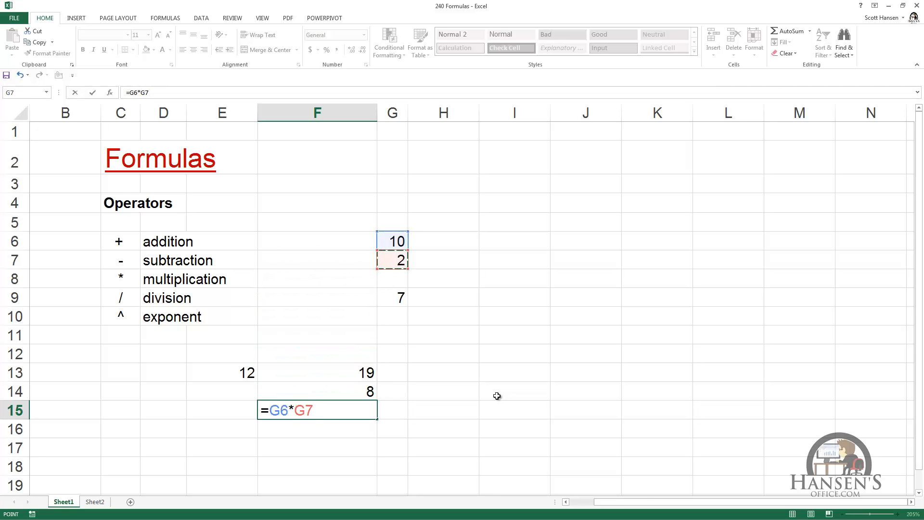
key(ctrl+Return)
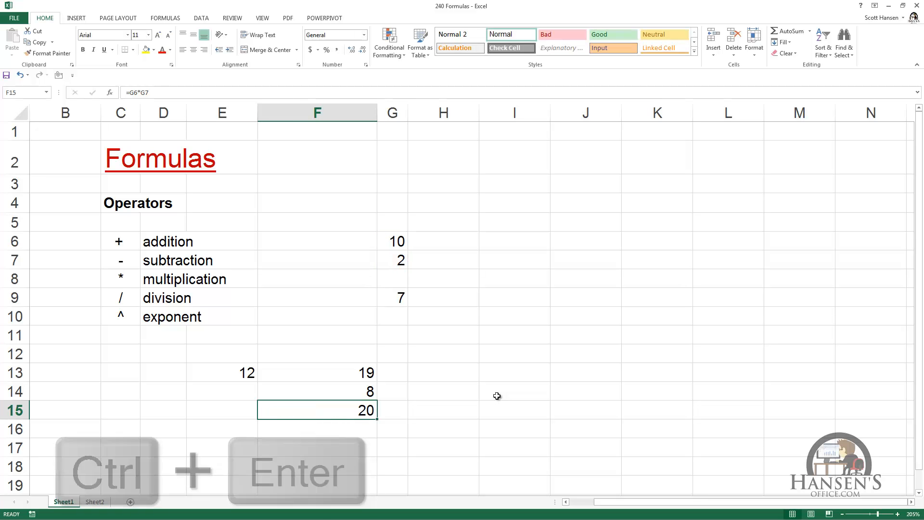
Enter a formula in cell F17 that adds G6 to cell C7 of Sheet2 (=G6+Sheet2!C7).
key(Down)
key(Down)
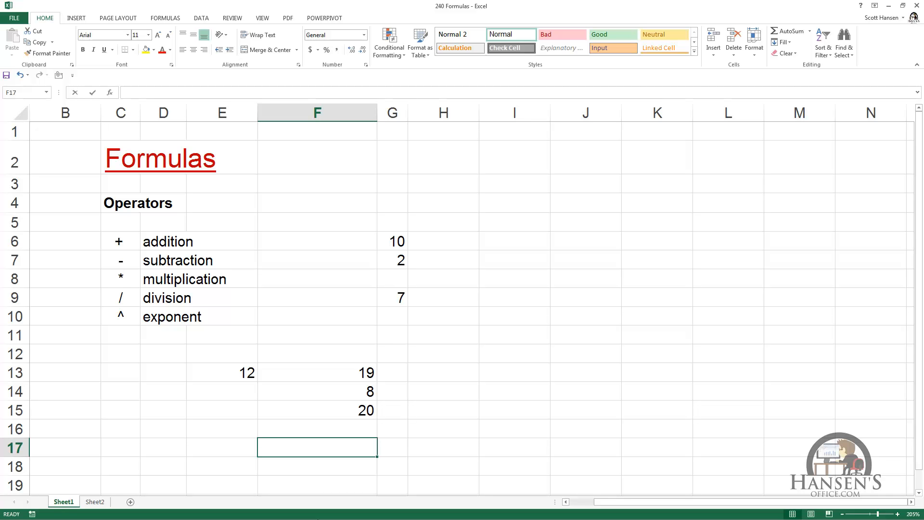
text(=)
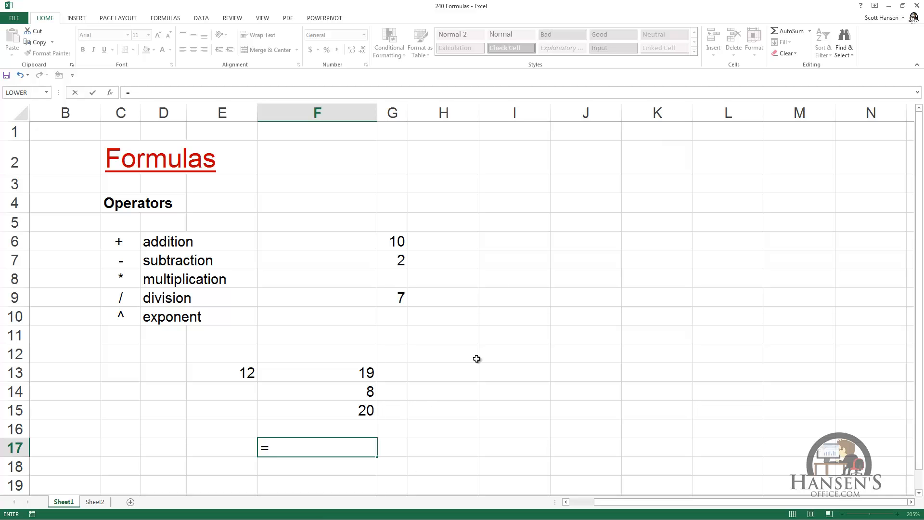
click(401, 242)
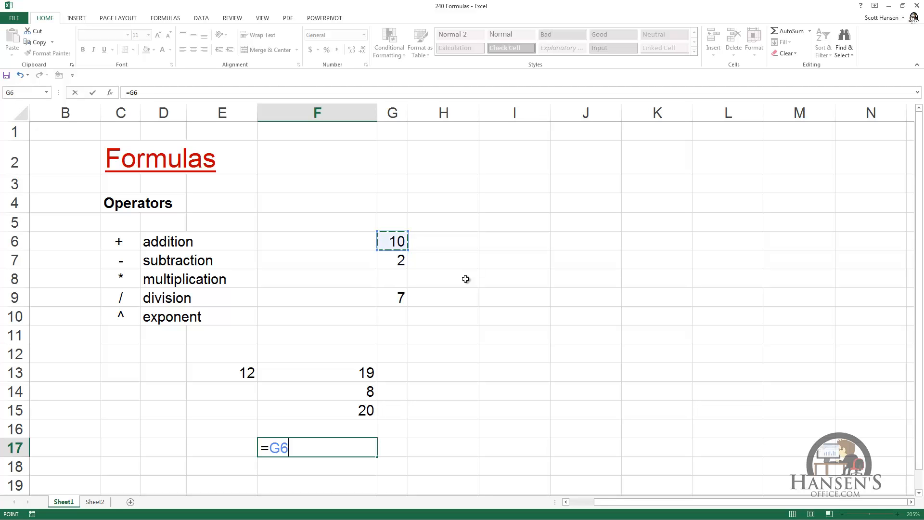
text(+)
click(97, 502)
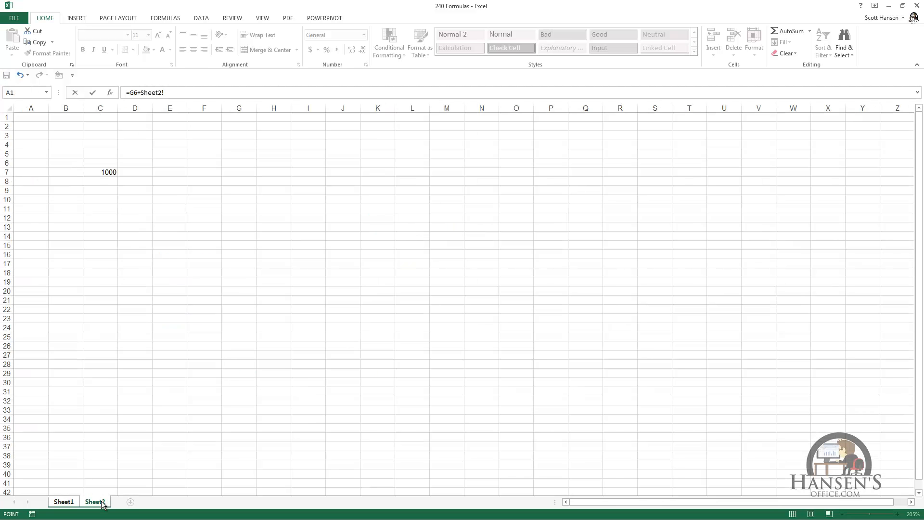
click(106, 173)
key(ctrl+Return)
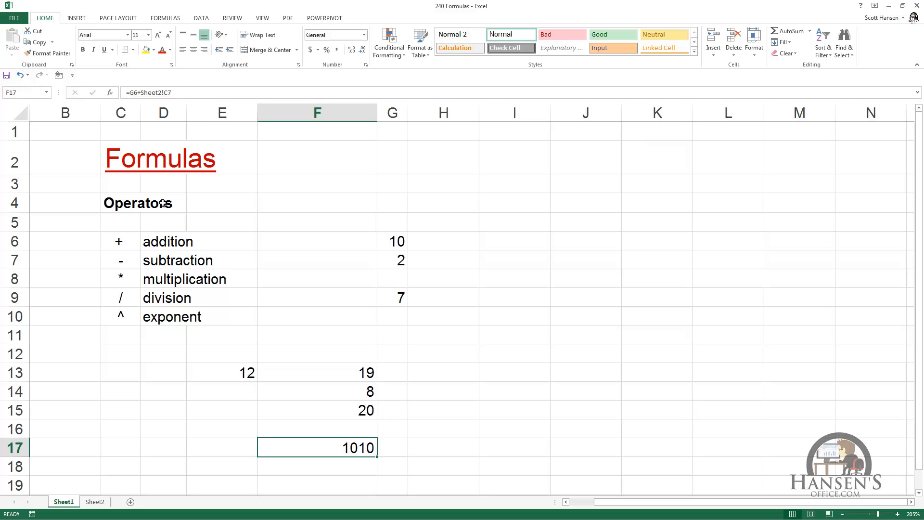
Enter a formula in cell E17 that adds F17 to cell B4 on Sheet1 of the open workbook Book1 (=F17+[Book1.xlsx]Sheet1!$B$4).
key(Left)
text(=)
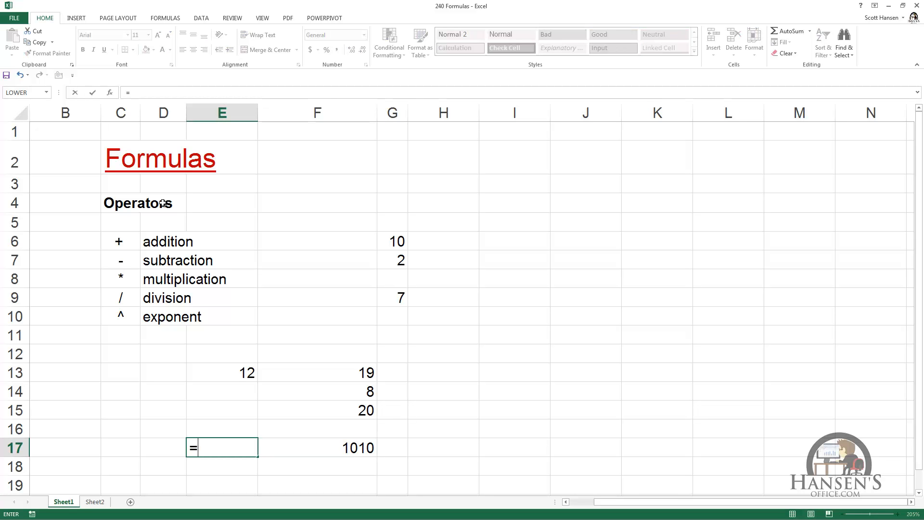
click(340, 447)
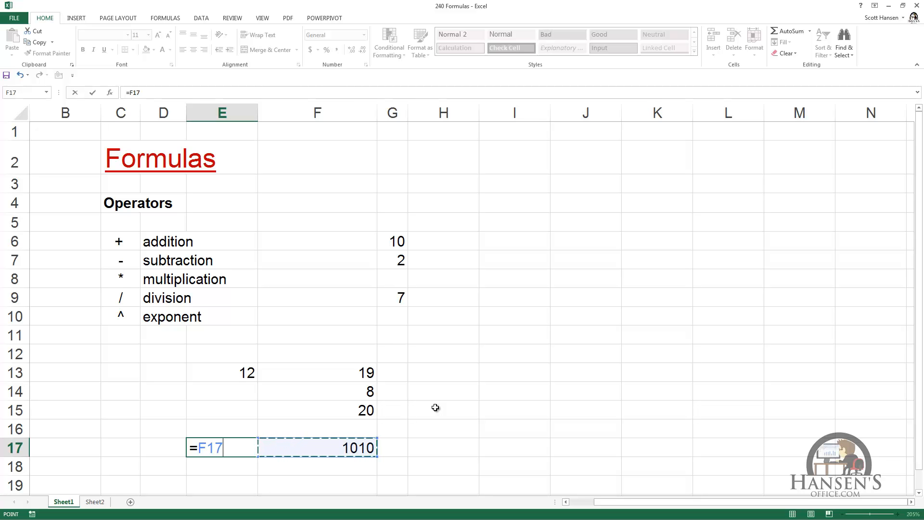
text(+)
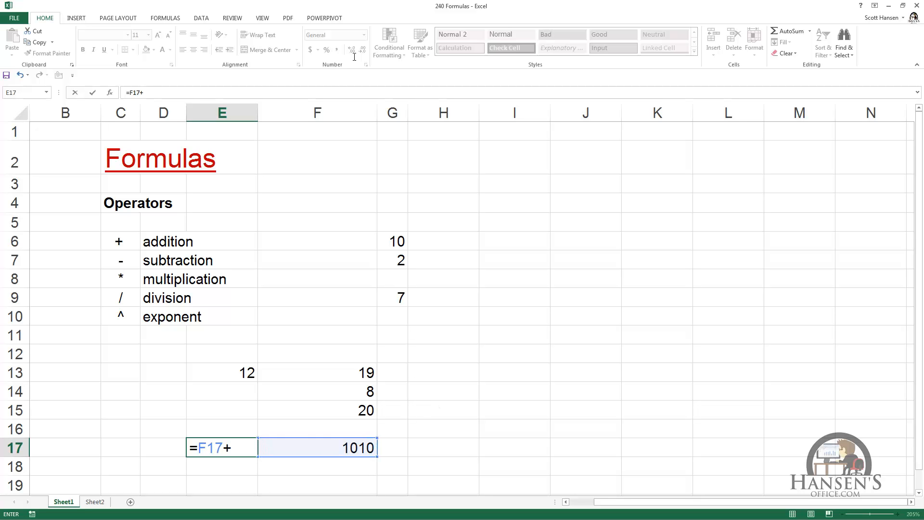
click(262, 19)
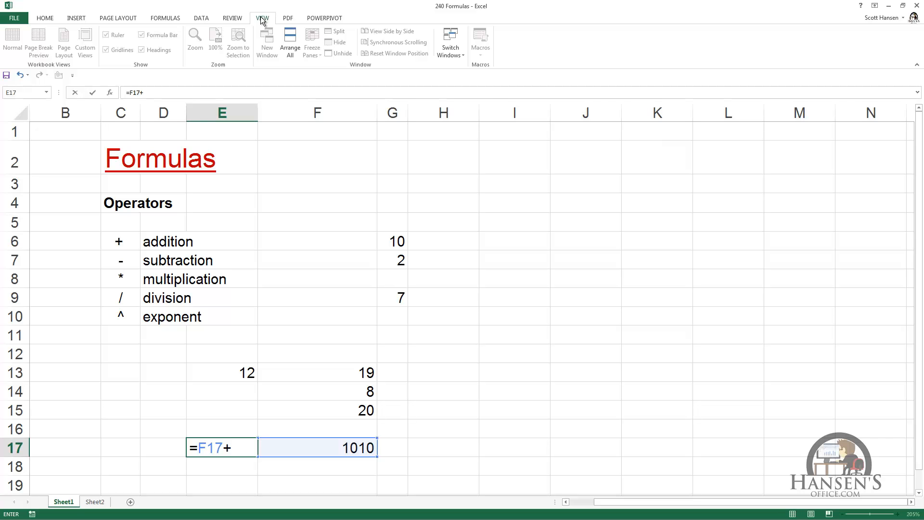
click(454, 54)
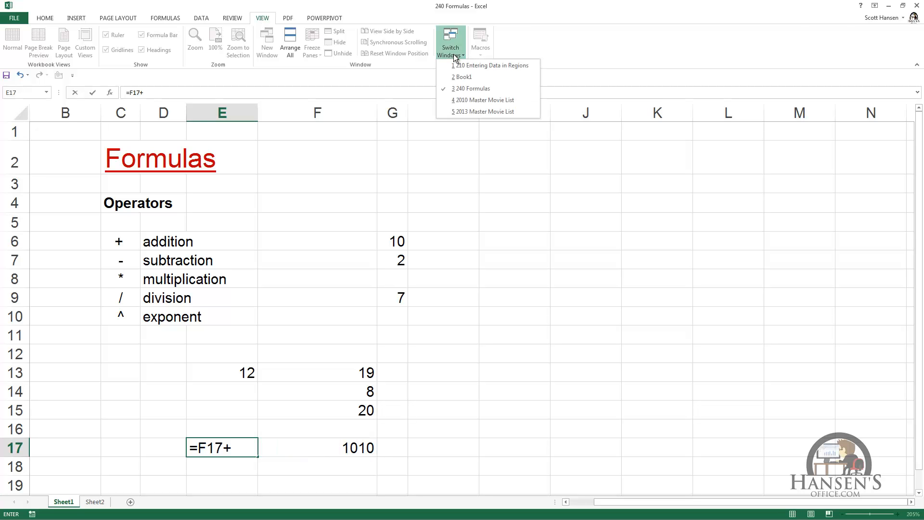
click(464, 77)
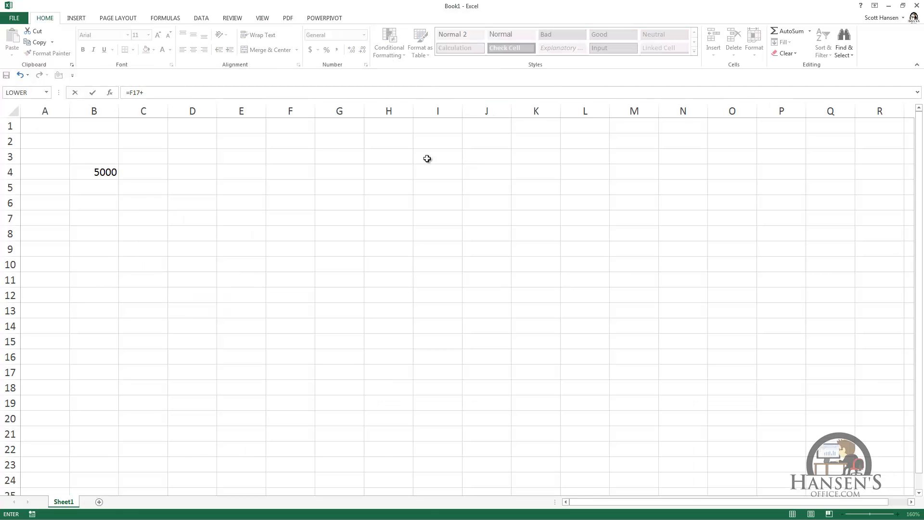
click(113, 170)
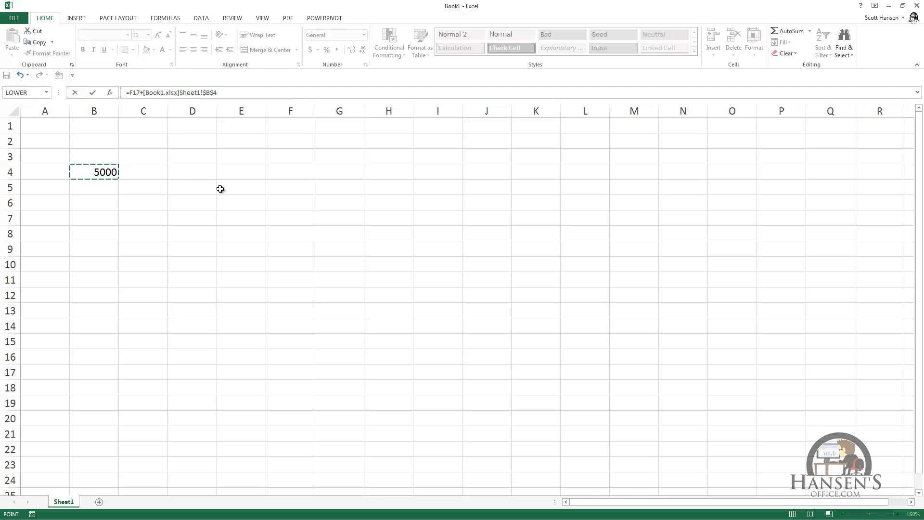
key(Return)
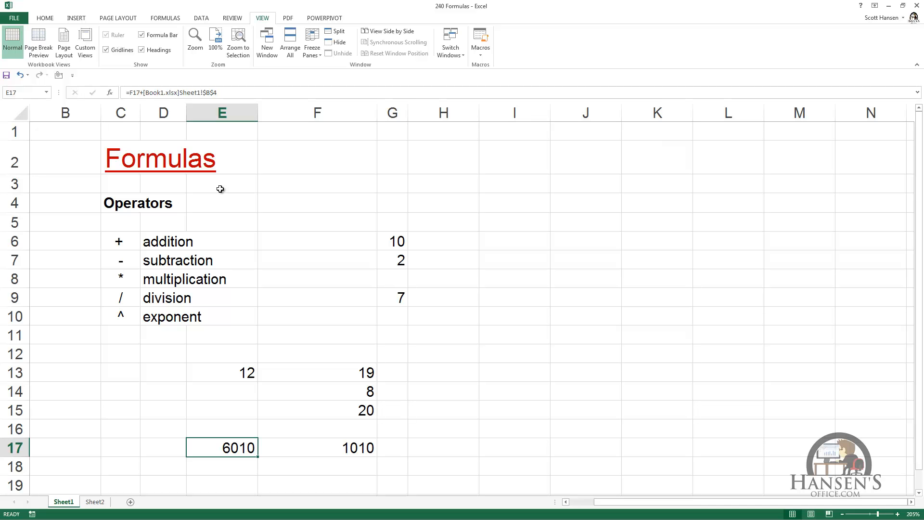